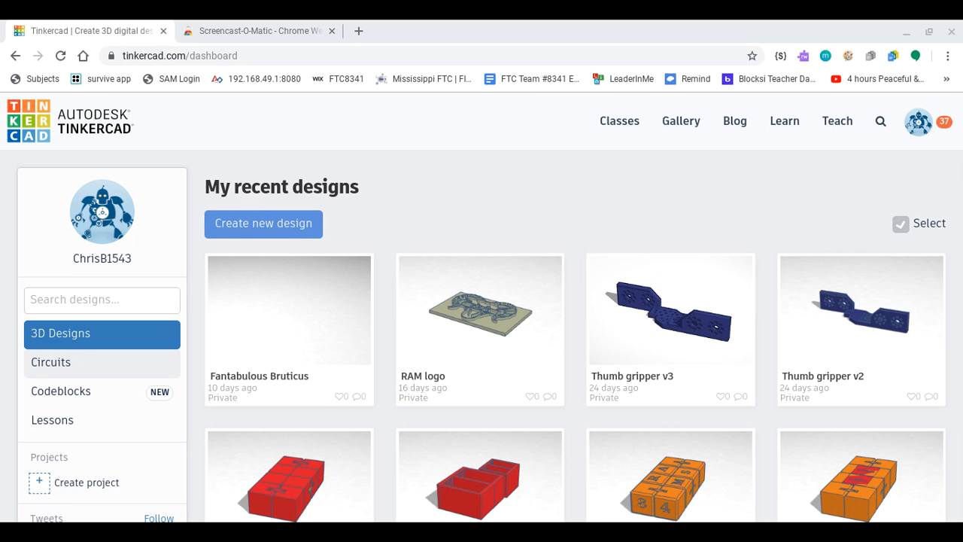
# Create a new circuit and place the Breadboard starter from the Arduino starters on the workplane
pyautogui.click(69, 361)
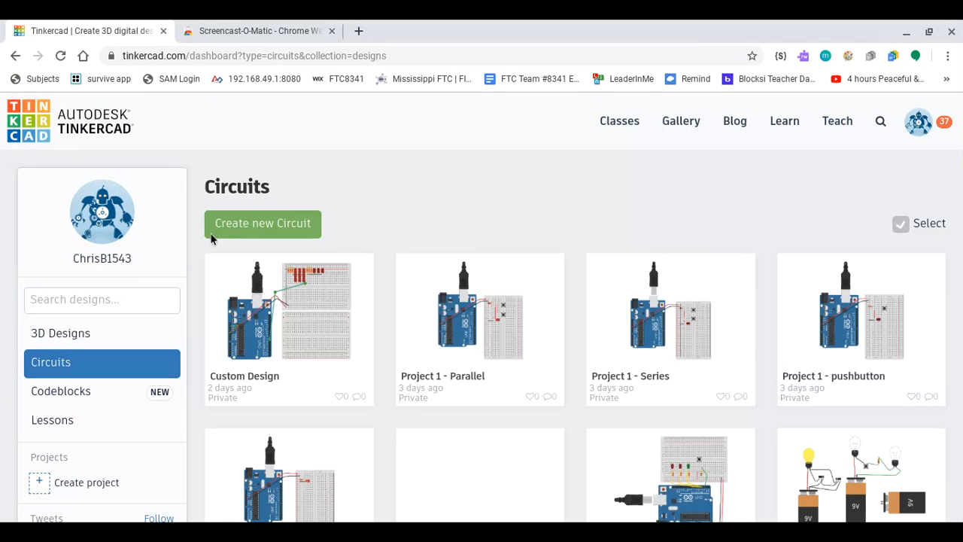
pyautogui.click(275, 225)
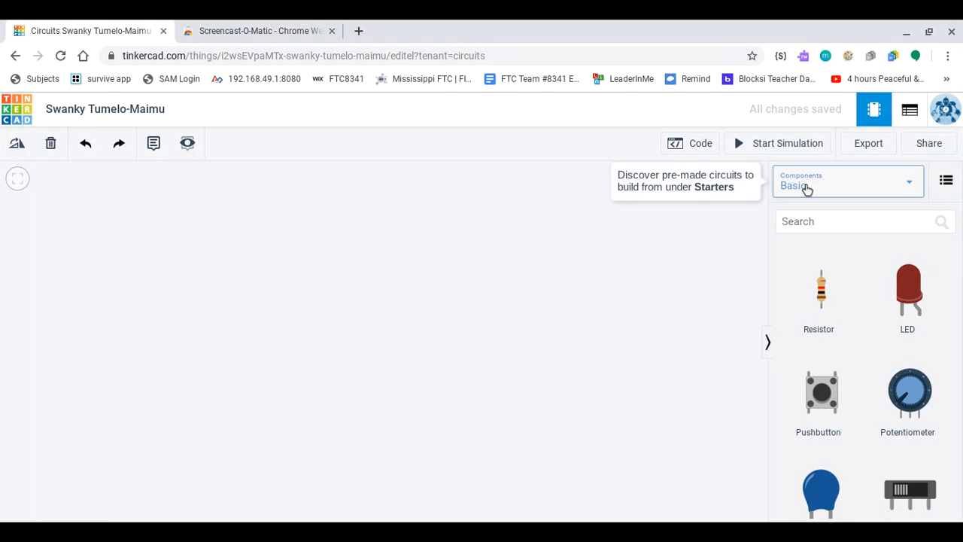
pyautogui.click(844, 189)
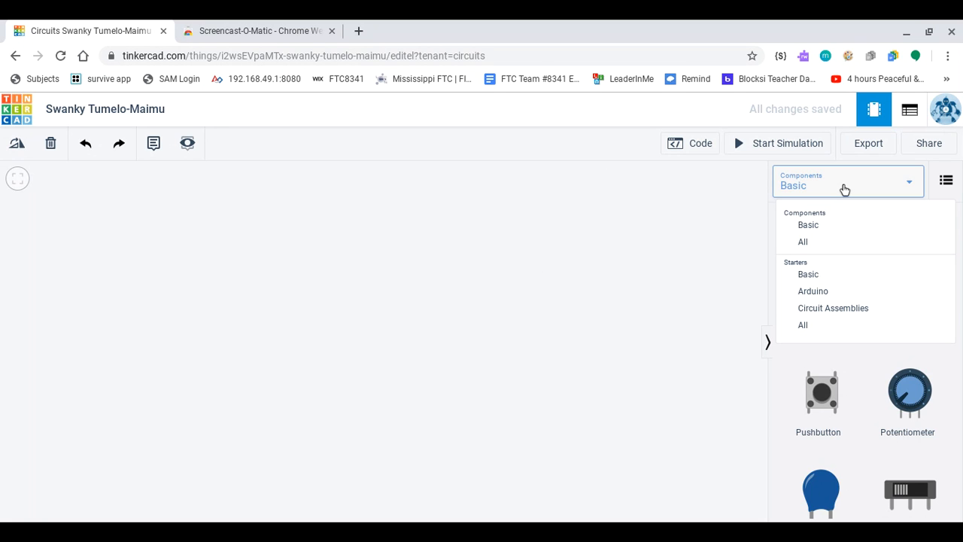
pyautogui.click(819, 294)
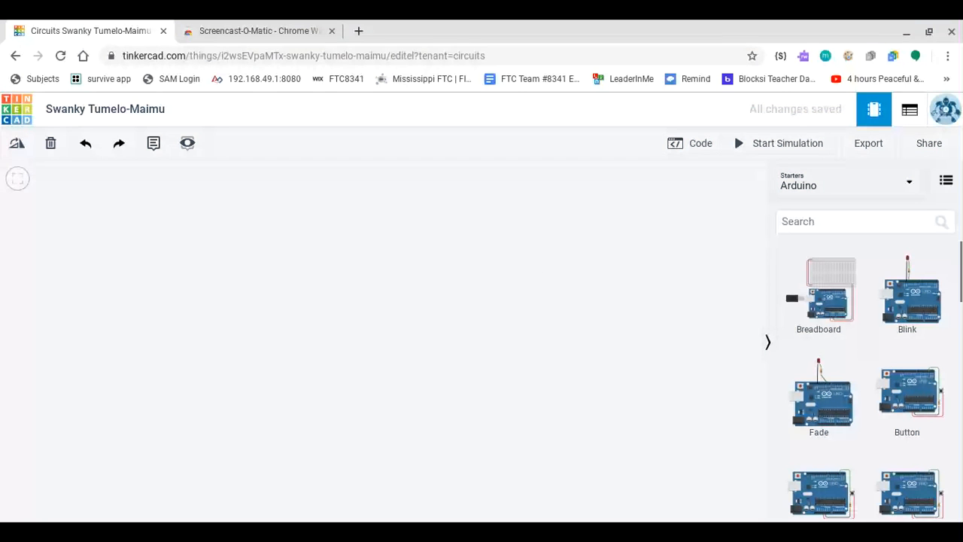
pyautogui.click(820, 299)
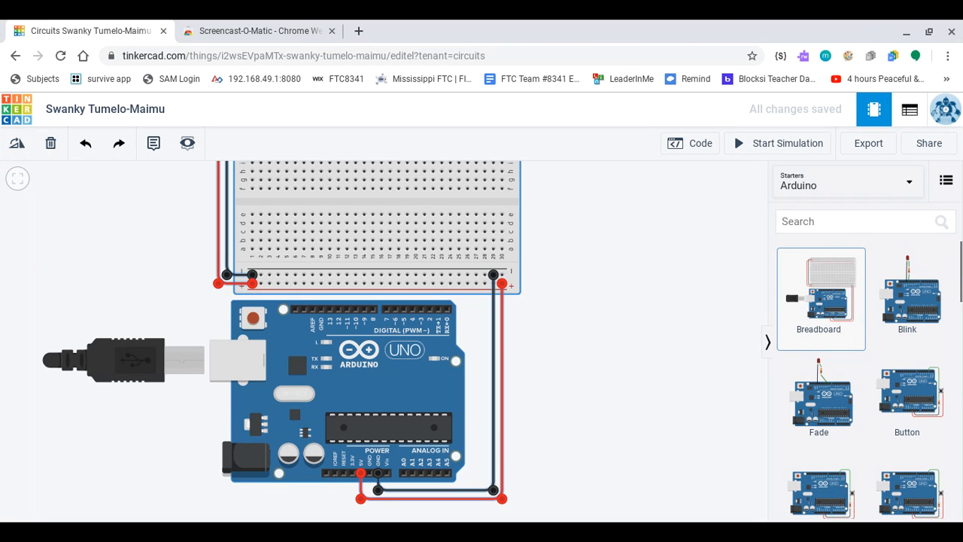
pyautogui.click(407, 264)
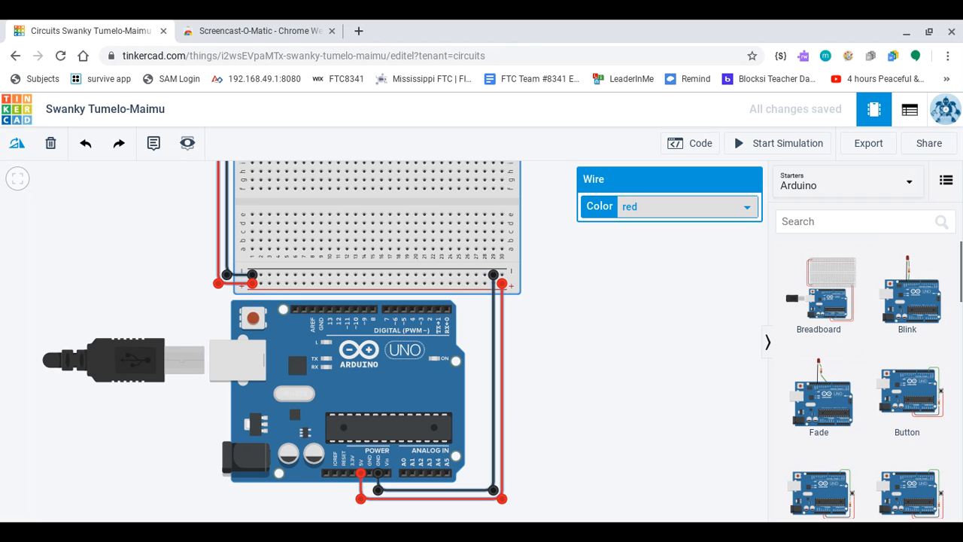
# Rotate the whole Arduino and breadboard assembly 90 degrees clockwise so the USB plug points up
pyautogui.click(17, 144)
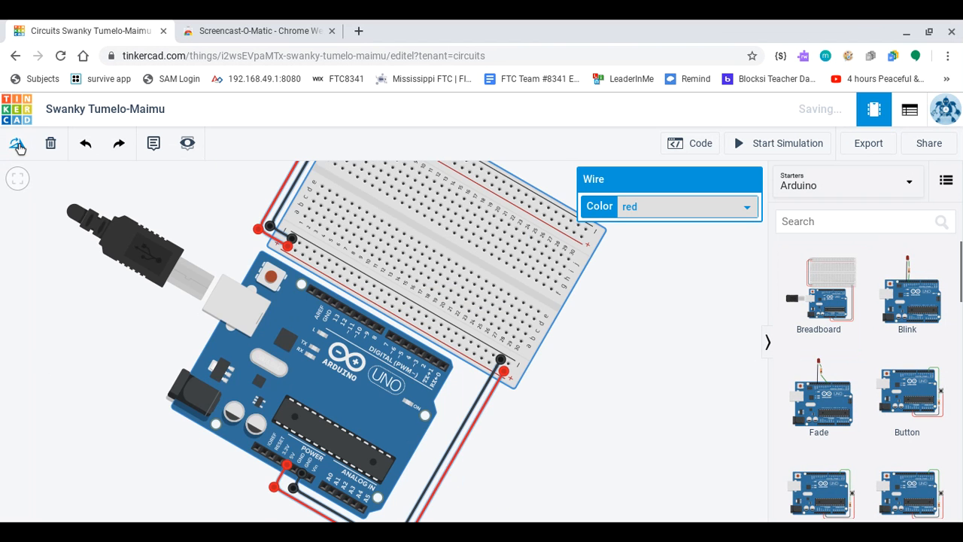
pyautogui.click(17, 145)
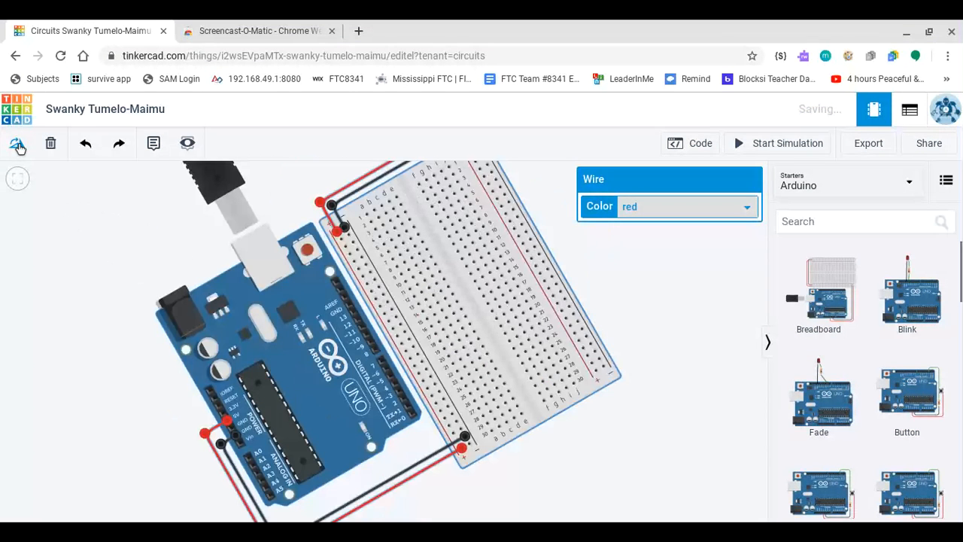
pyautogui.click(18, 145)
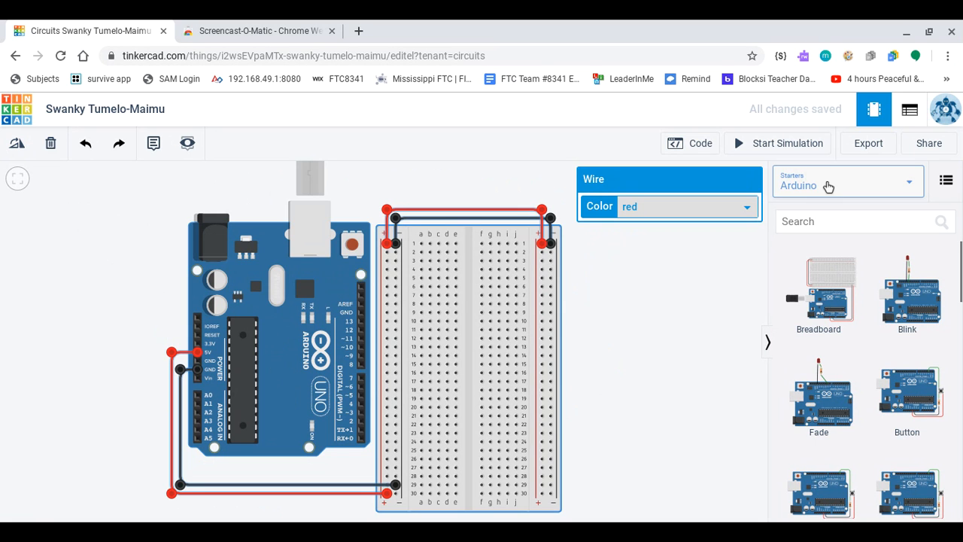
# Add a resistor from the Basic components beside the breadboard and rotate it to lie horizontally
pyautogui.click(851, 185)
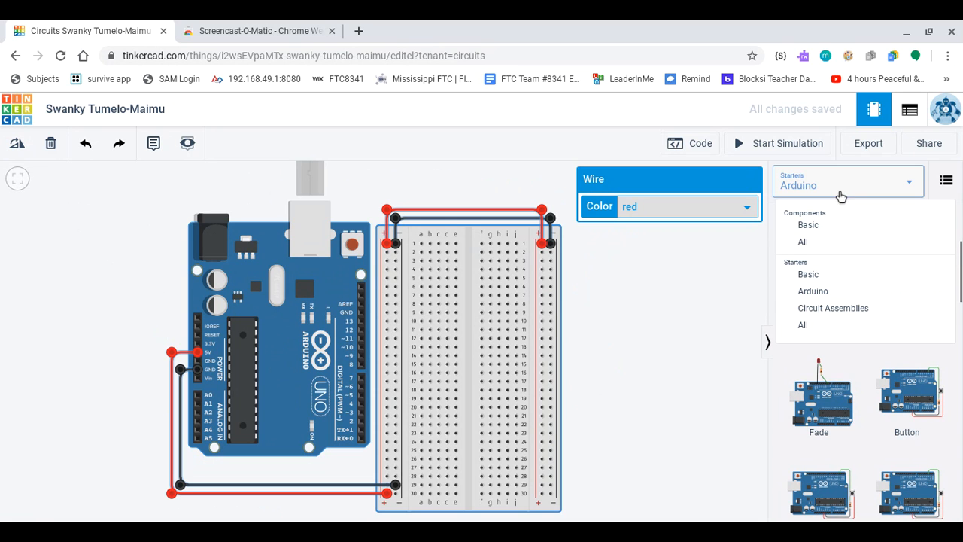
pyautogui.click(824, 227)
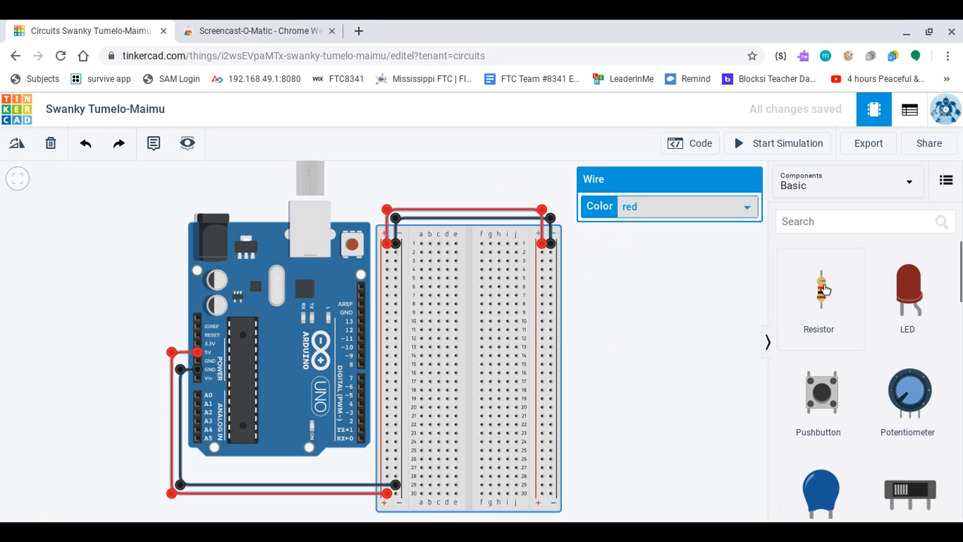
pyautogui.moveTo(823, 289); pyautogui.dragTo(610, 295)
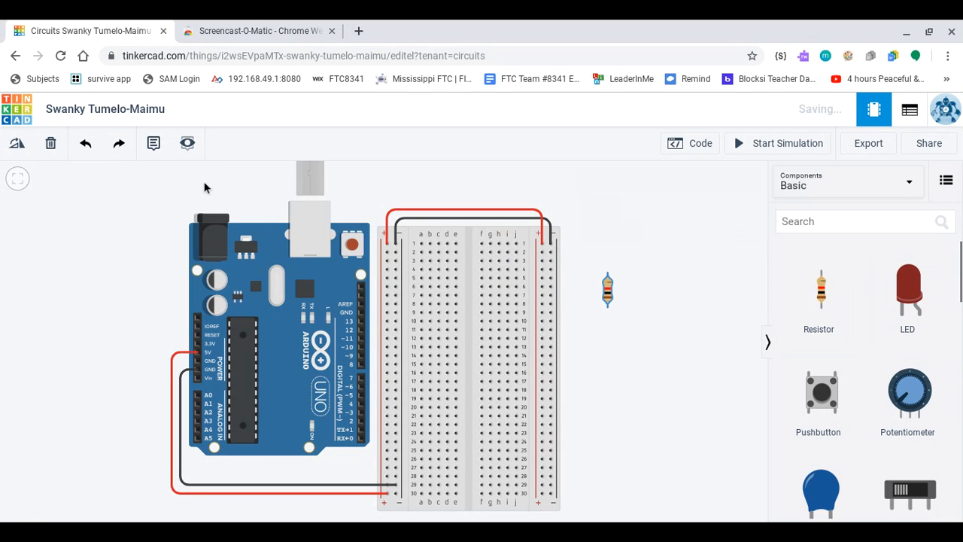
pyautogui.click(18, 144)
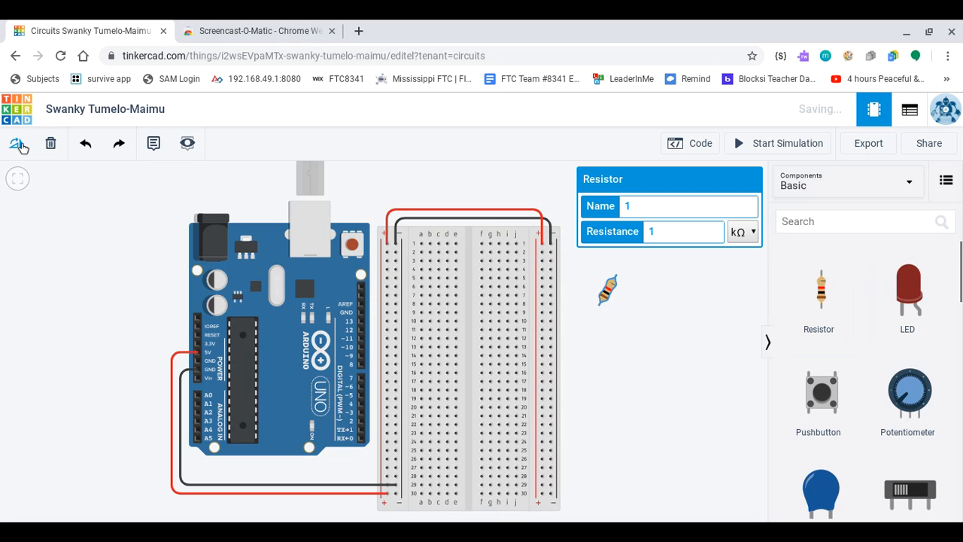
pyautogui.click(18, 144)
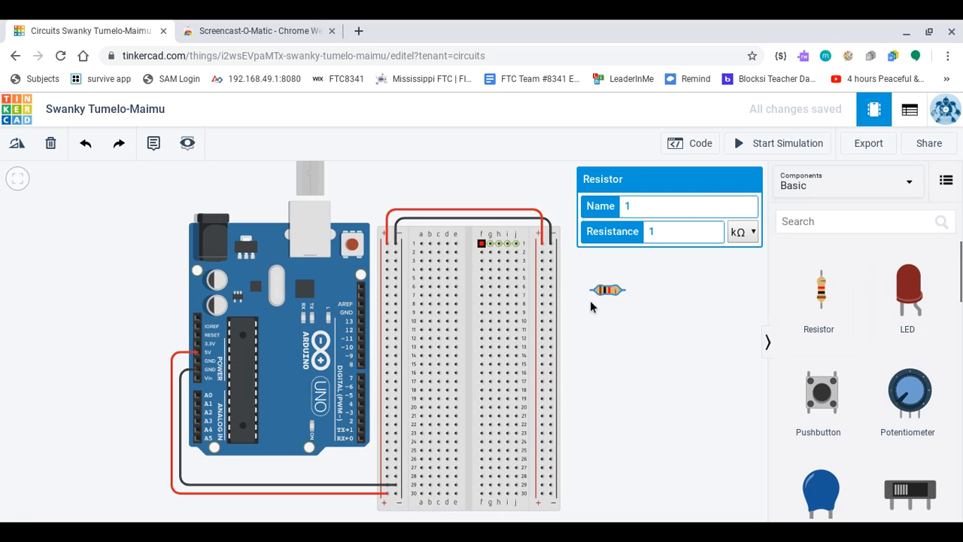
# Set the resistor to 220 Ω and plug it in between the breadboard's left positive rail and hole a6
pyautogui.press('BackSpace')
pyautogui.write('220')
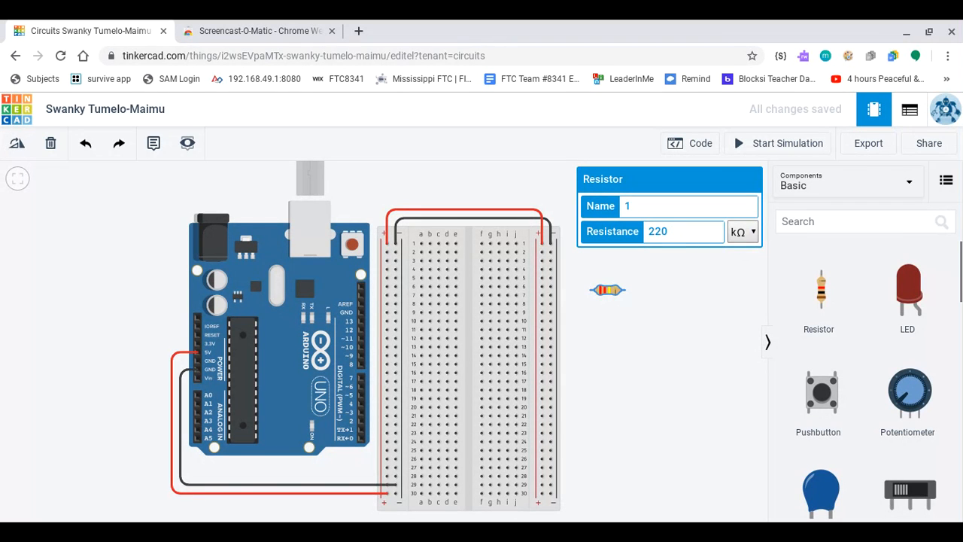
pyautogui.click(738, 292)
pyautogui.moveTo(600, 298); pyautogui.dragTo(399, 293)
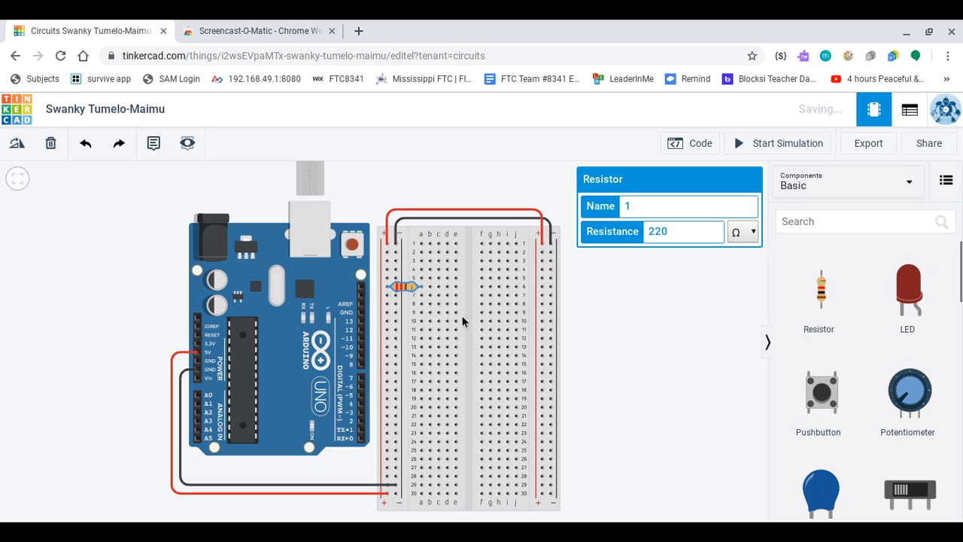
# Add a red LED, rotate it so its legs point right, and plug its anode into d6 and its cathode into d7
pyautogui.click(913, 297)
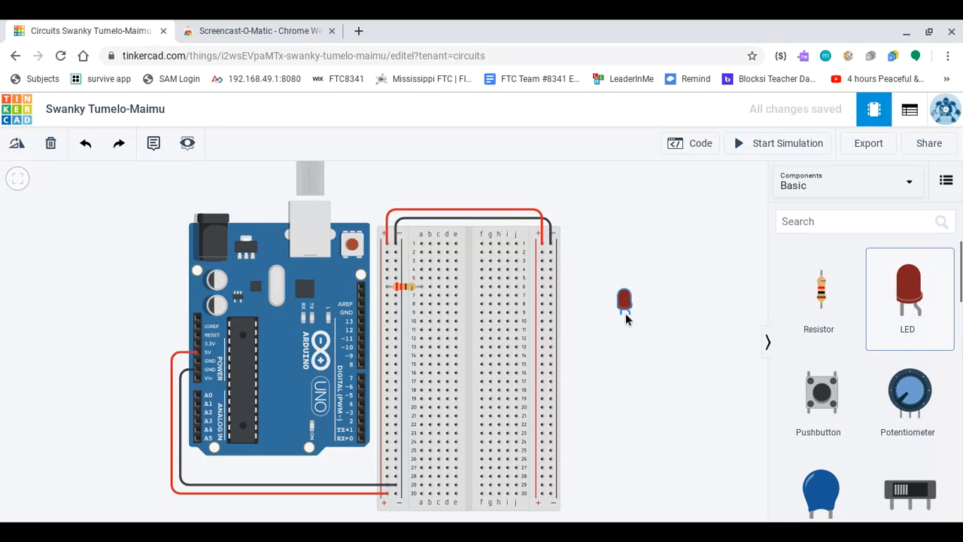
pyautogui.click(625, 313)
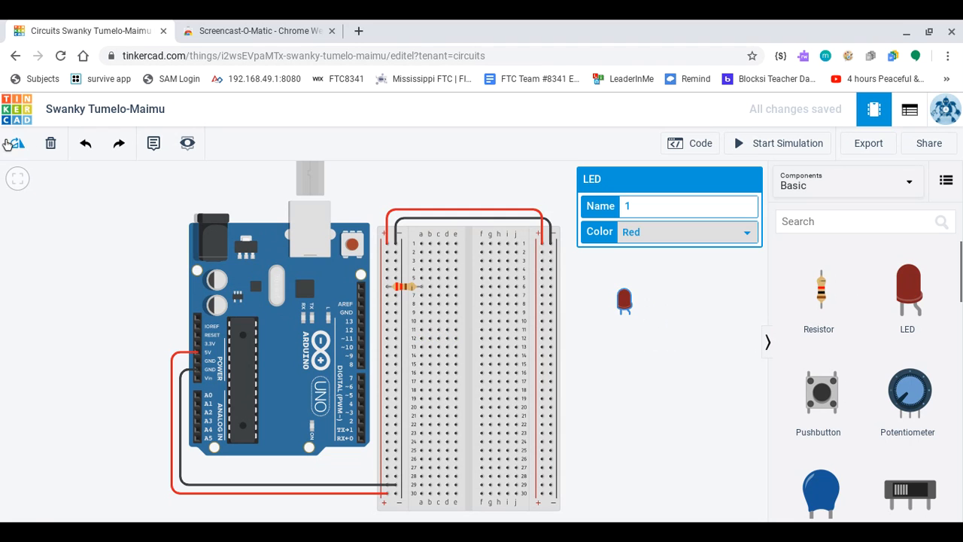
pyautogui.click(17, 145)
pyautogui.click(16, 144)
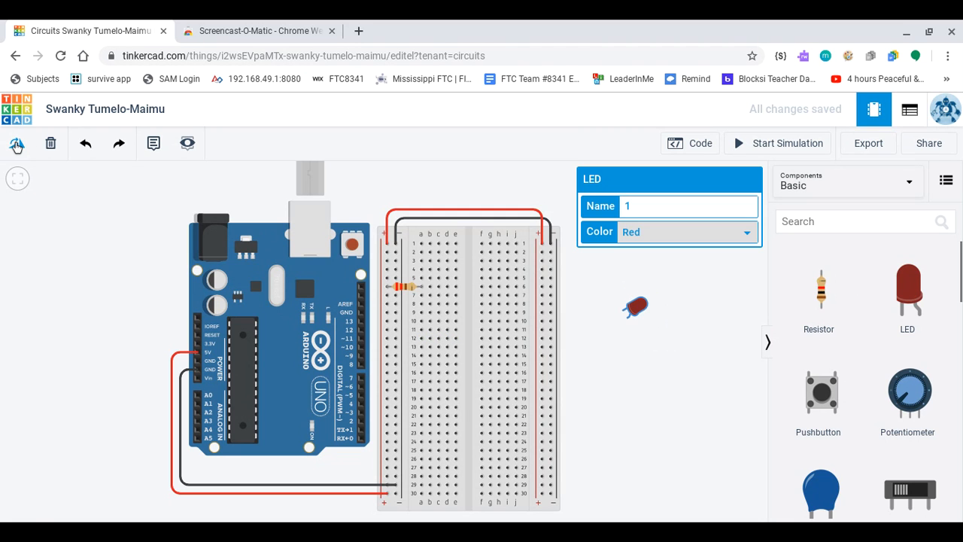
pyautogui.click(16, 144)
pyautogui.click(16, 145)
pyautogui.click(17, 144)
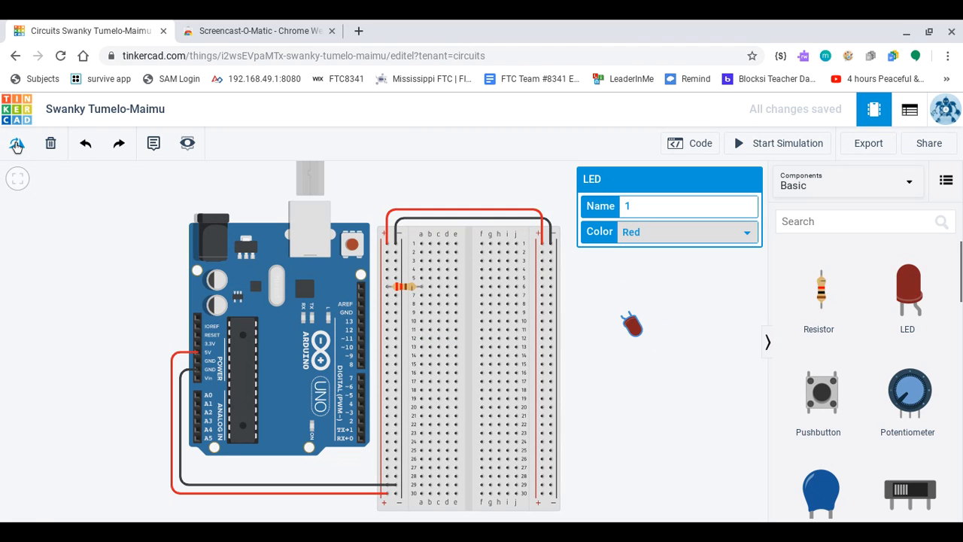
pyautogui.click(17, 144)
pyautogui.click(16, 145)
pyautogui.click(16, 145)
pyautogui.moveTo(613, 317); pyautogui.dragTo(440, 295)
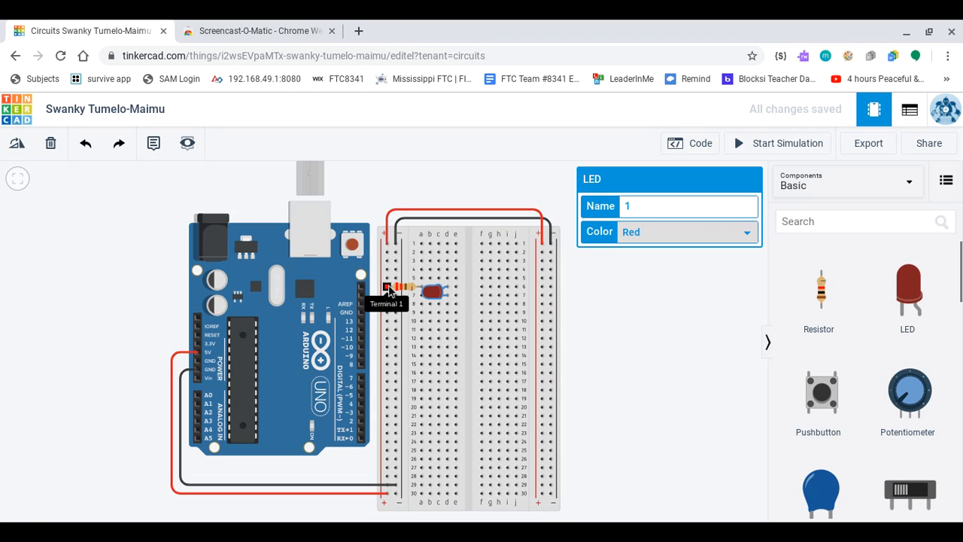
# Wire hole a7 in the LED cathode's row to the adjacent negative rail and colour the wire black
pyautogui.click(387, 251)
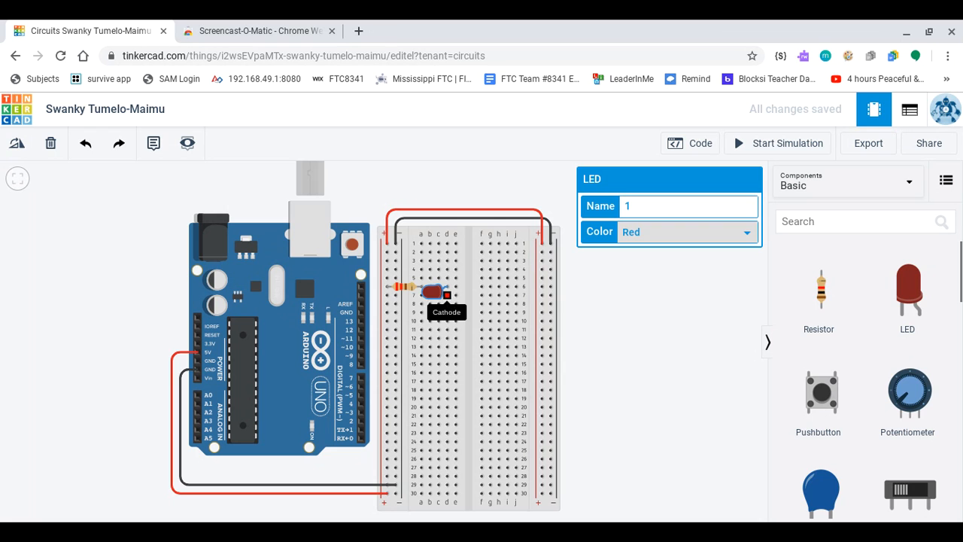
pyautogui.click(422, 299)
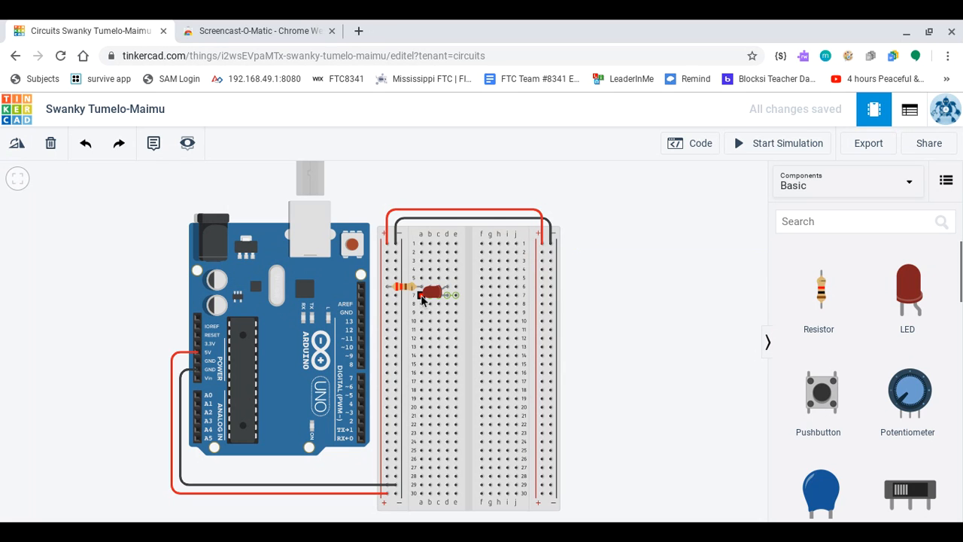
pyautogui.moveTo(422, 300); pyautogui.dragTo(397, 297)
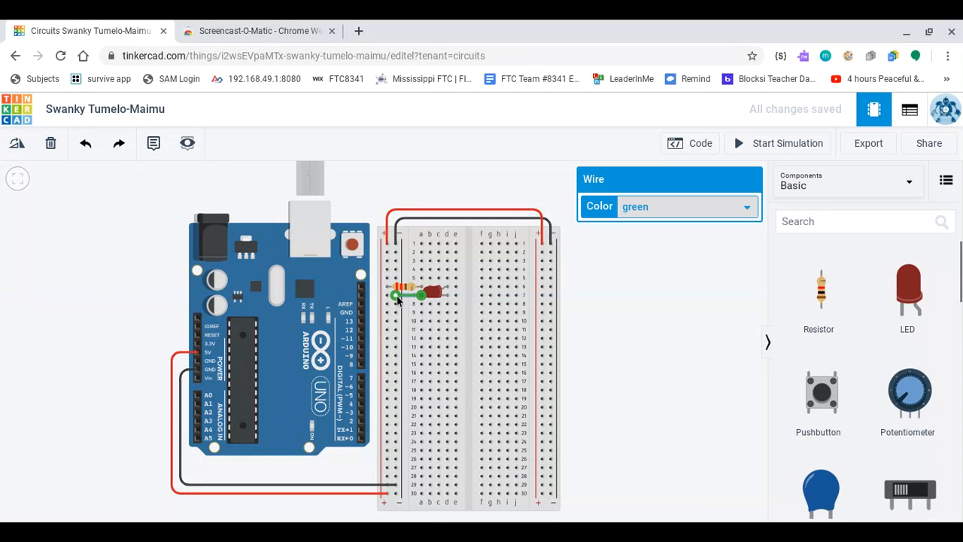
pyautogui.click(632, 222)
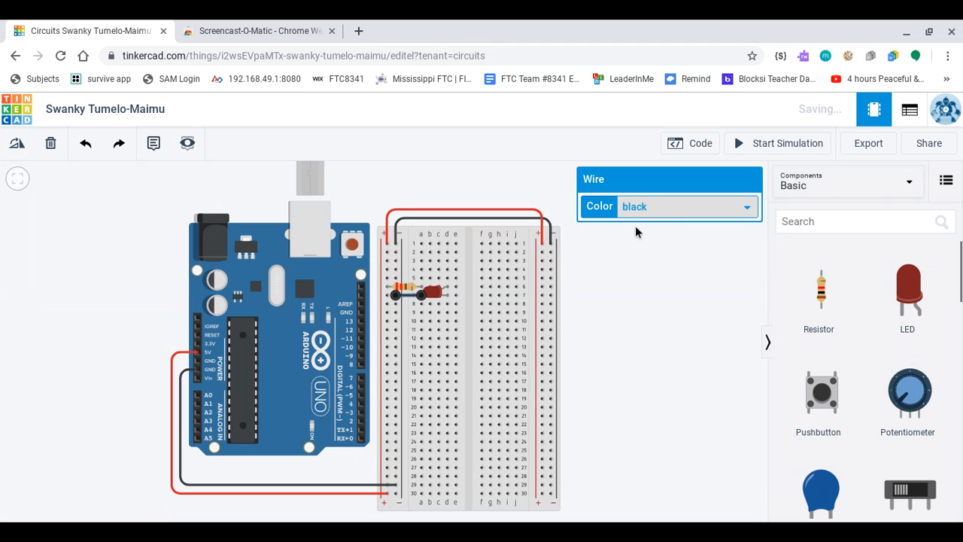
pyautogui.click(608, 279)
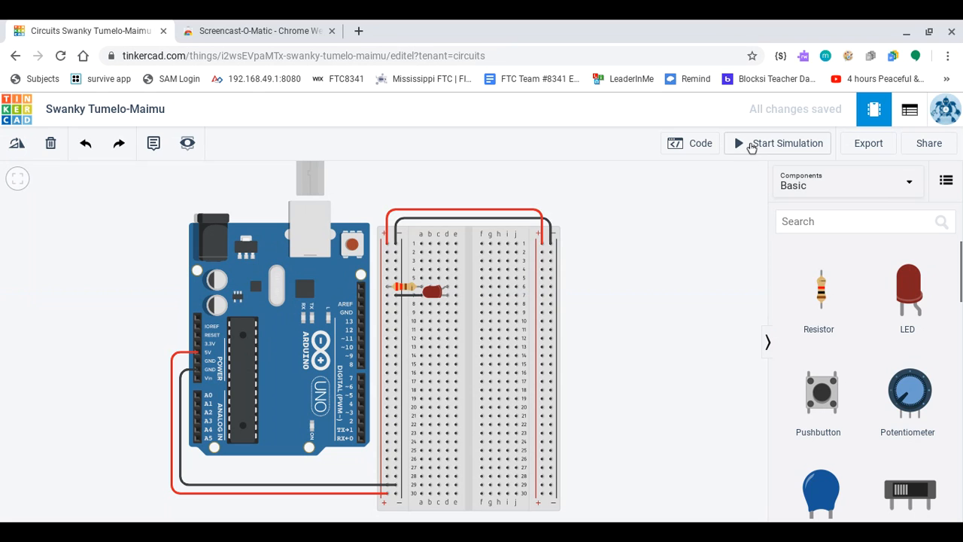
# Simulate the circuit to check the LED, stopping the simulation once and starting it again
pyautogui.click(751, 148)
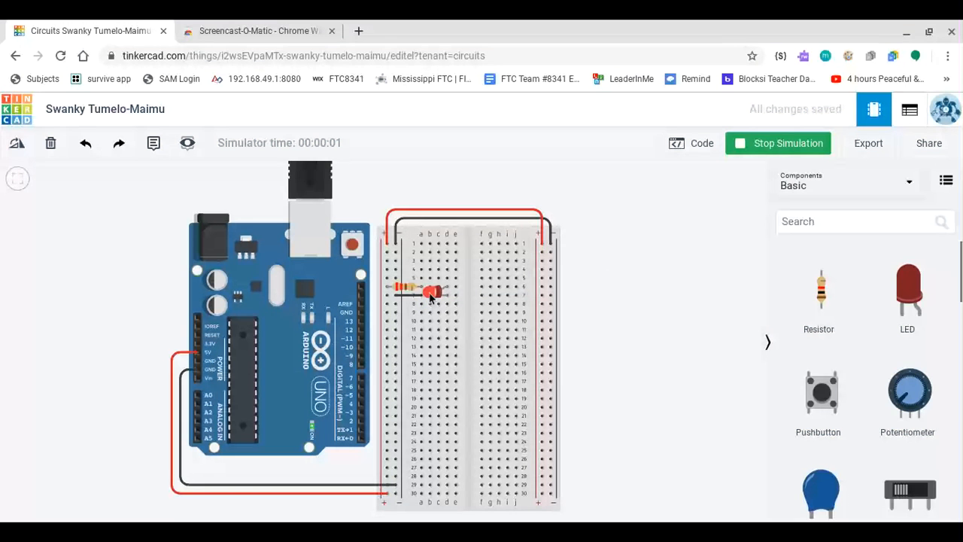
pyautogui.click(757, 152)
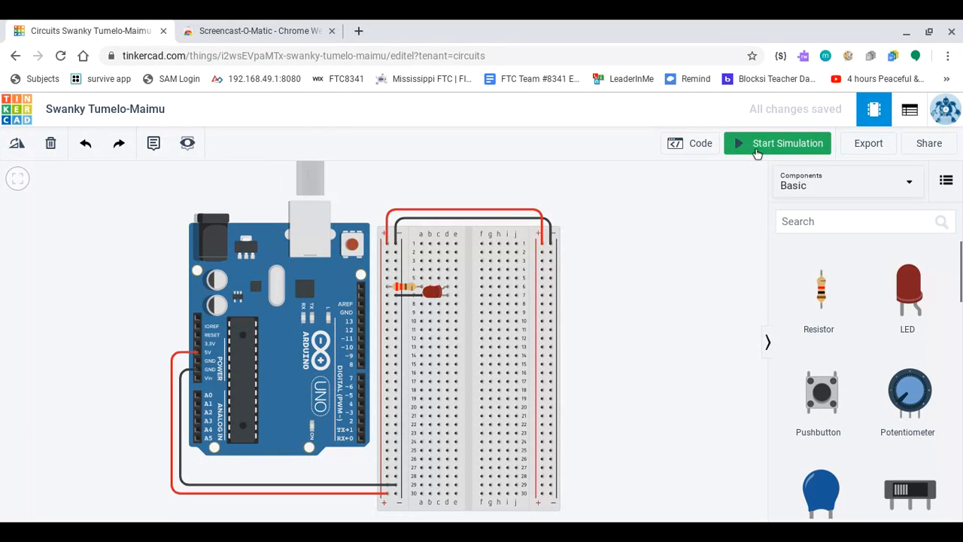
pyautogui.click(757, 153)
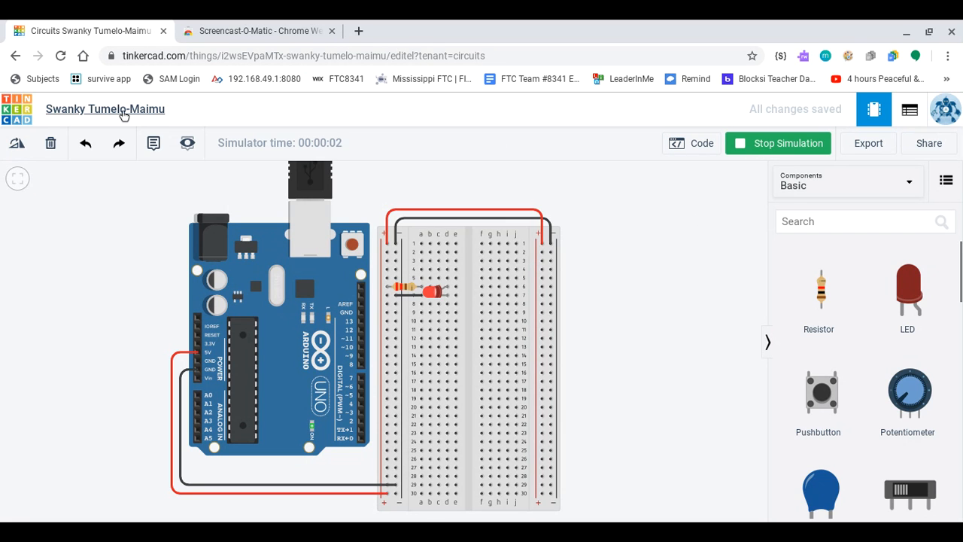
# Rename the circuit as Project 1 LED
pyautogui.click(124, 111)
pyautogui.write('P')
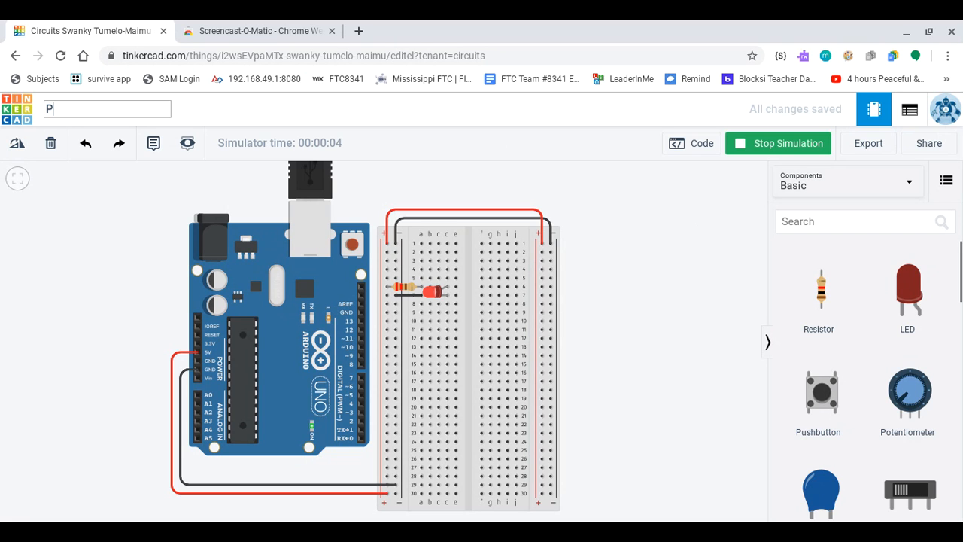
pyautogui.write('roject 1 LED')
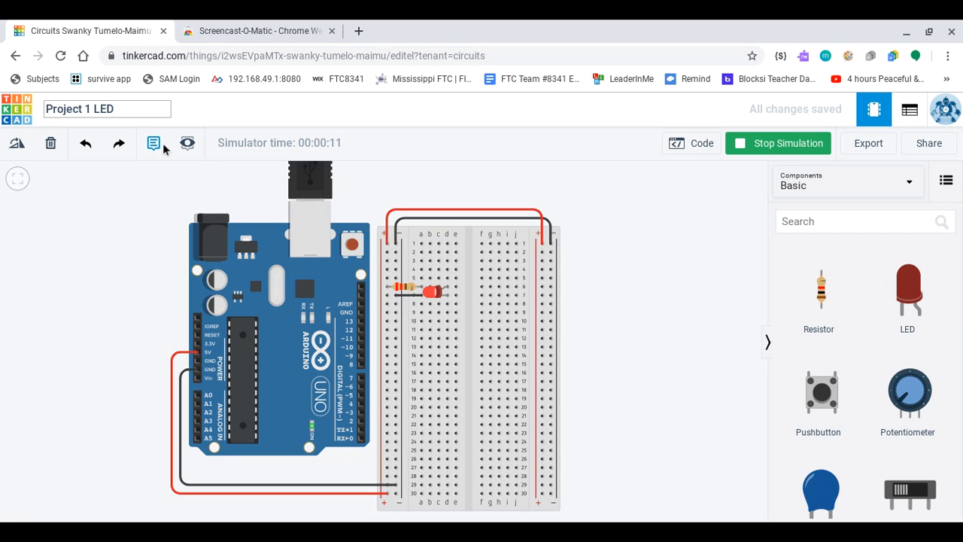
pyautogui.click(112, 212)
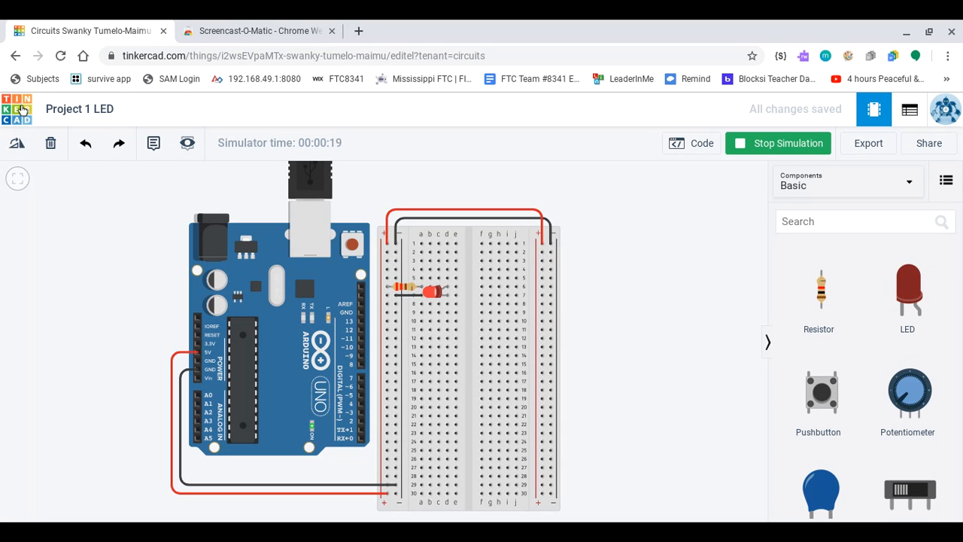
# Return to the circuits dashboard and duplicate the Project 1 LED circuit
pyautogui.click(21, 111)
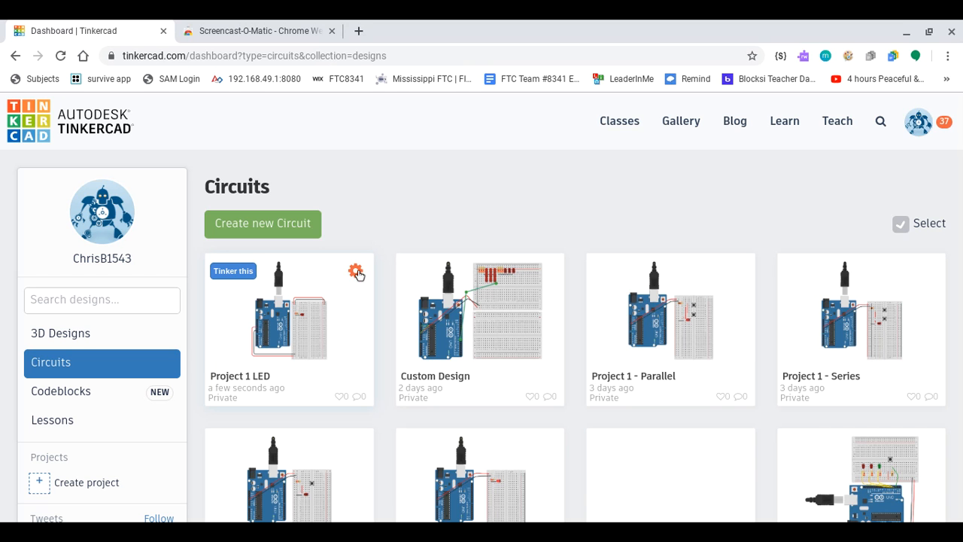
pyautogui.click(356, 272)
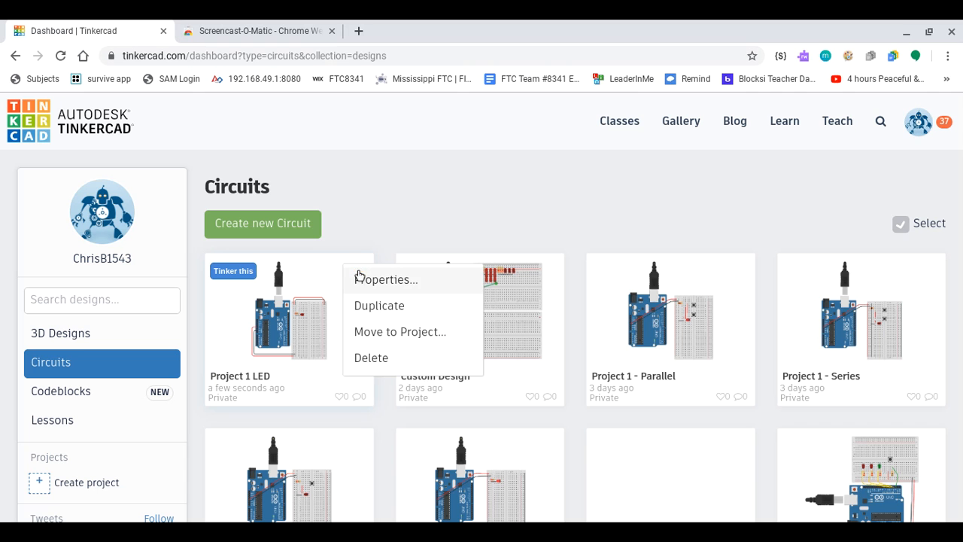
pyautogui.click(370, 312)
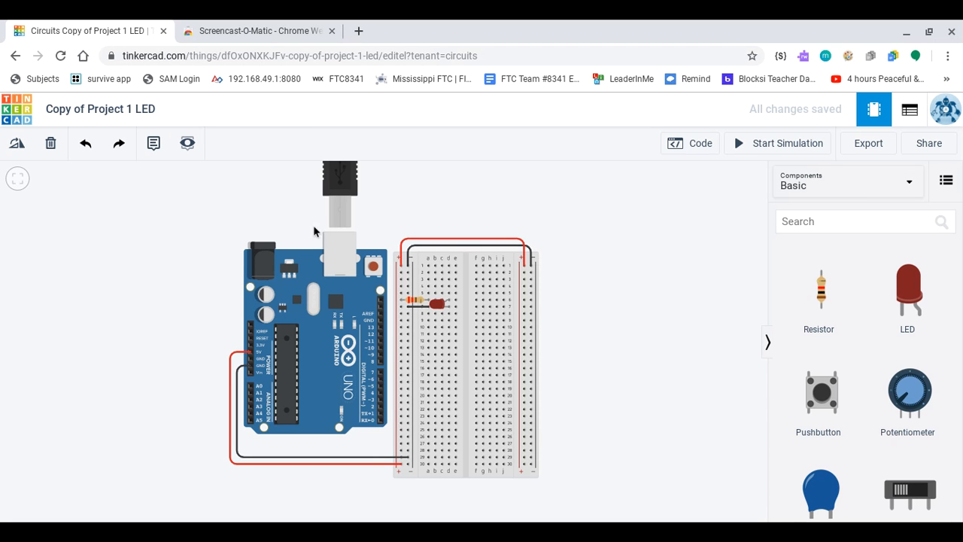
# Rename the duplicated circuit as Project 1 Pushbutton
pyautogui.click(134, 118)
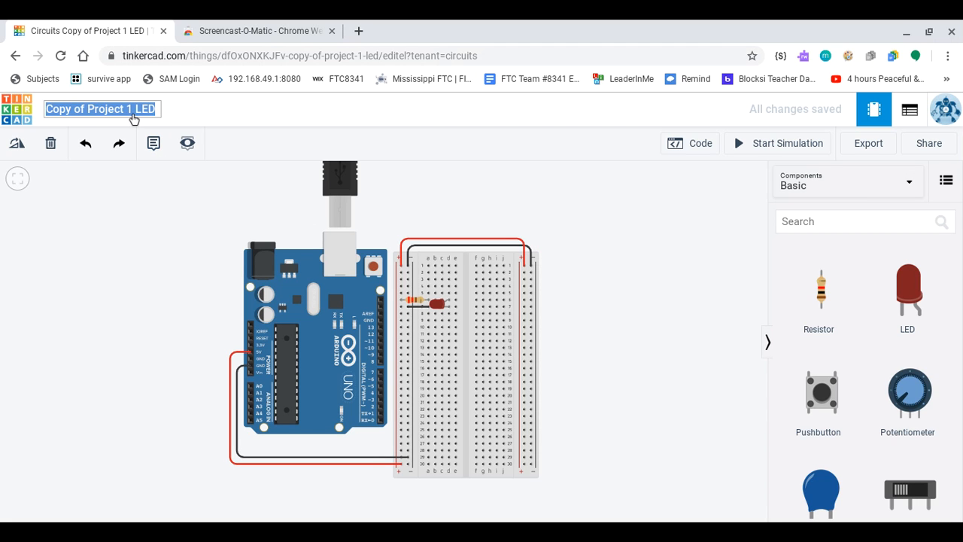
pyautogui.click(88, 110)
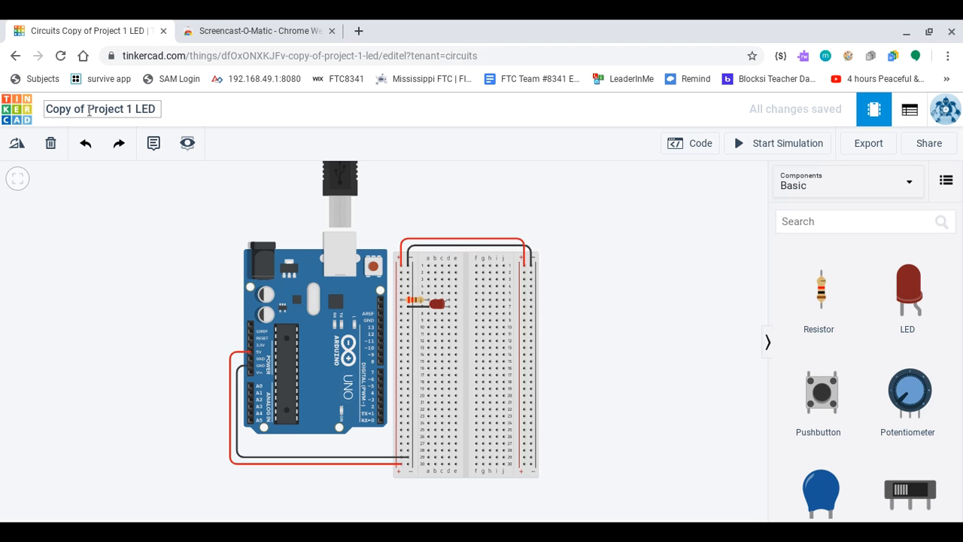
pyautogui.press('BackSpace')
pyautogui.press('BackSpace')
pyautogui.press('BackSpace')
pyautogui.press('BackSpace')
pyautogui.press('BackSpace')
pyautogui.press('BackSpace')
pyautogui.press('BackSpace')
pyautogui.press('BackSpace')
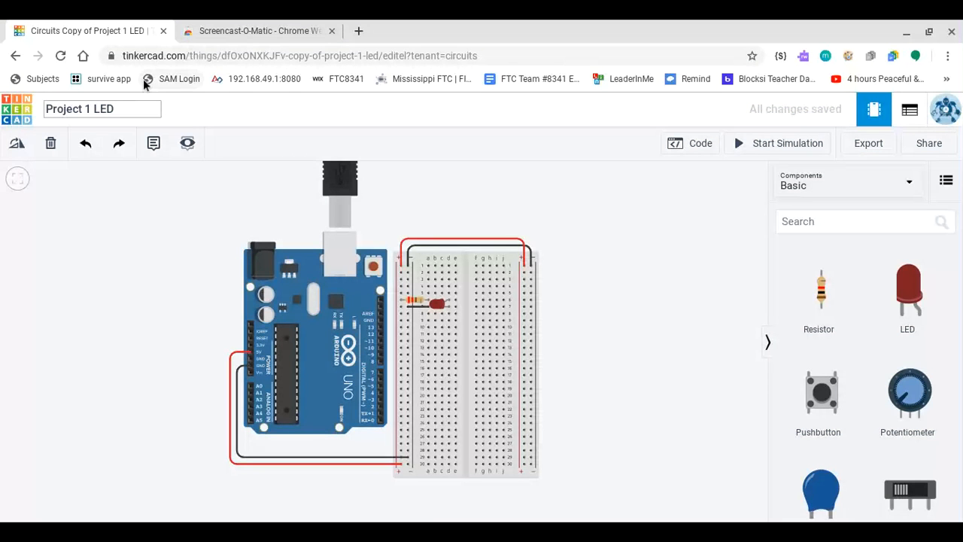
pyautogui.doubleClick(110, 102)
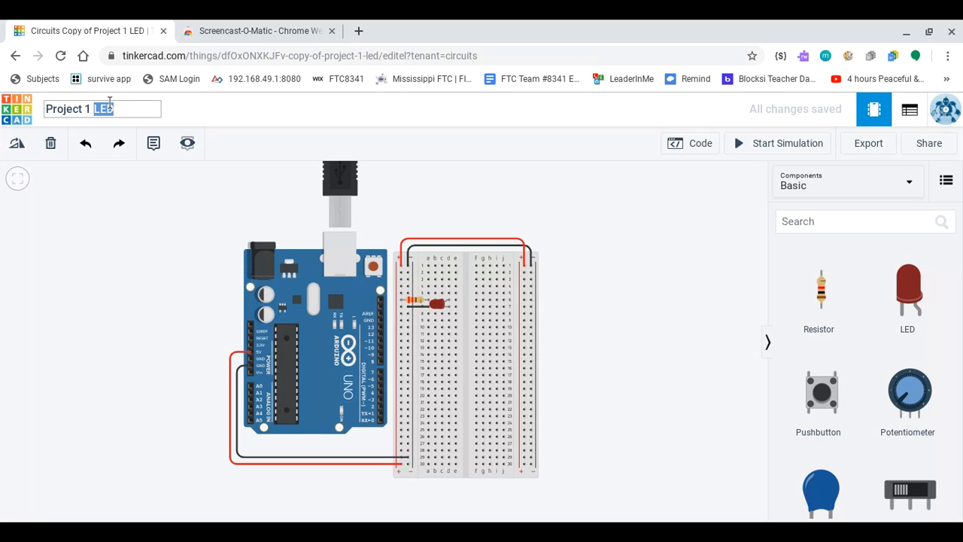
pyautogui.write('Pushbo')
pyautogui.press('BackSpace')
pyautogui.write('utton')
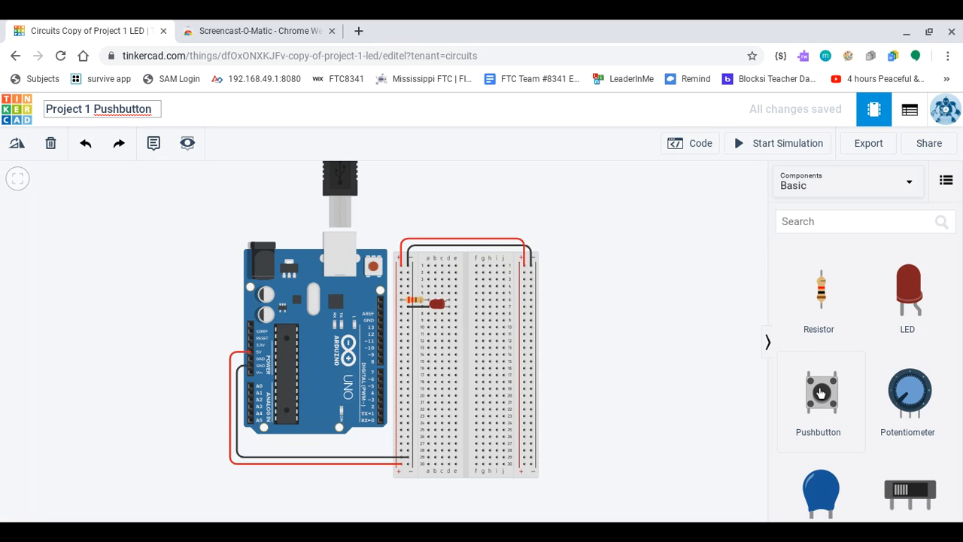
# Add a pushbutton, rotate it by three increments, and place it across the breadboard's centre gap a few rows below the LED
pyautogui.click(821, 392)
pyautogui.moveTo(820, 392); pyautogui.dragTo(612, 339)
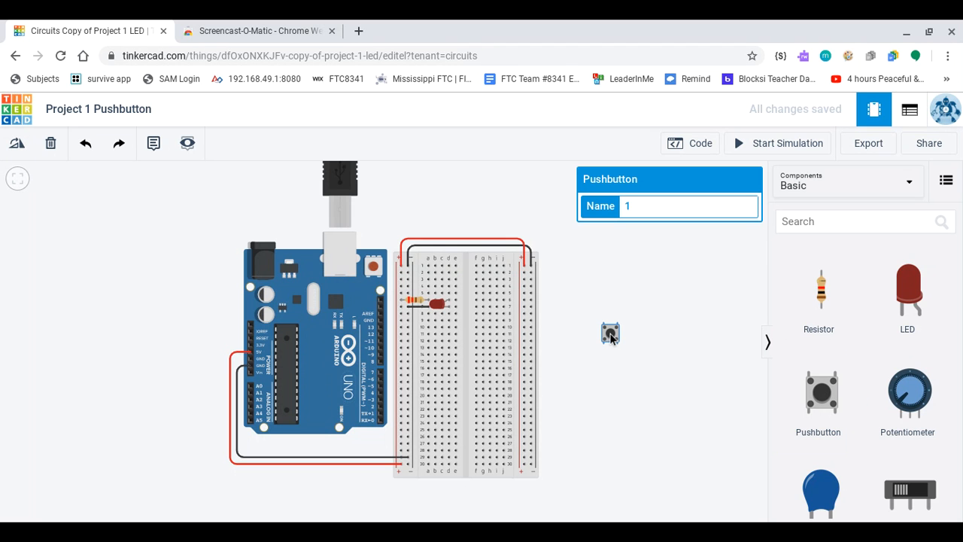
pyautogui.press('r')
pyautogui.press('r')
pyautogui.press('r')
pyautogui.moveTo(611, 332); pyautogui.dragTo(466, 327)
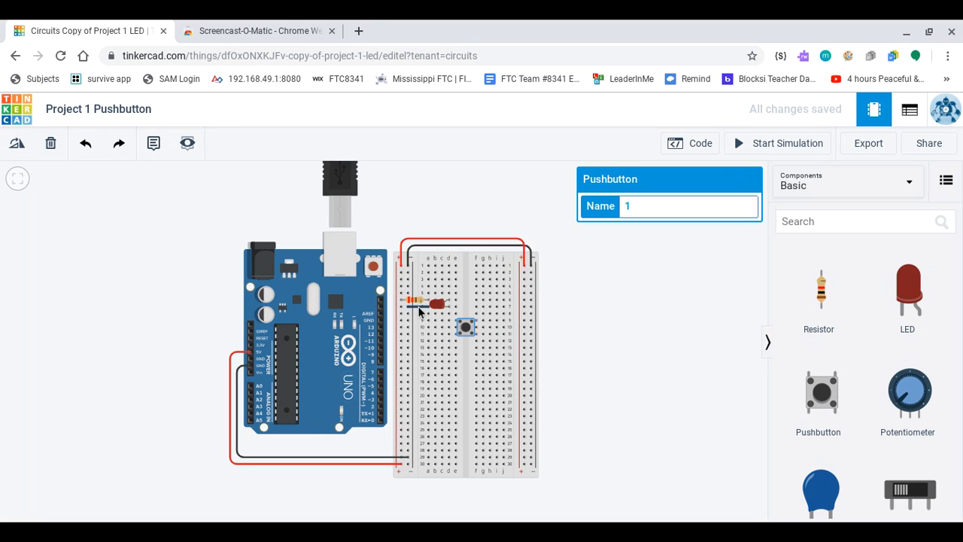
# Delete the short black wire connecting the LED cathode's row to the negative rail
pyautogui.click(419, 310)
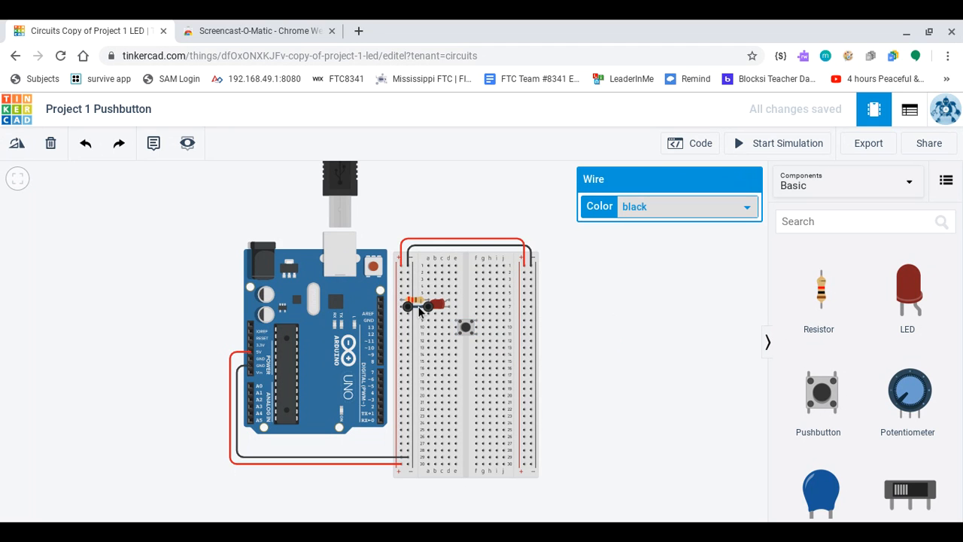
pyautogui.press('Delete')
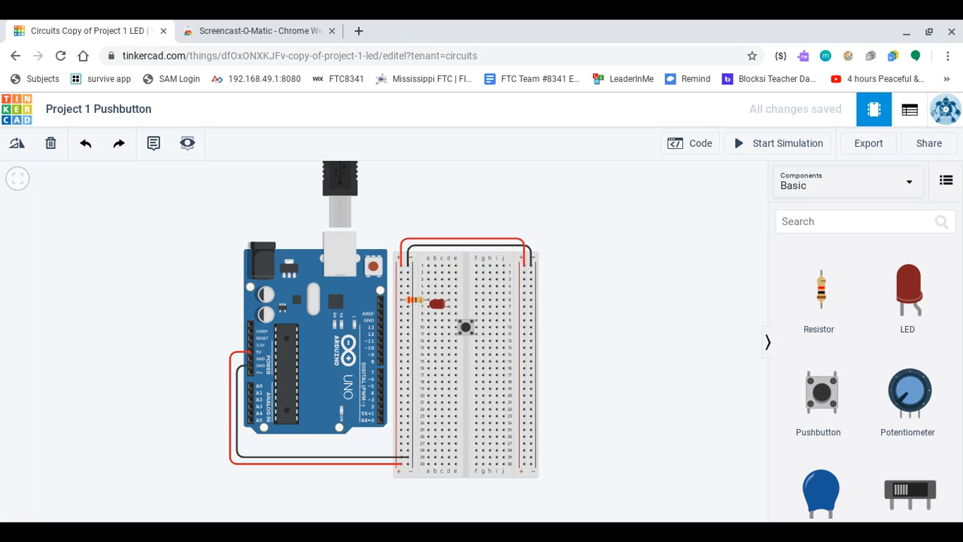
# Look at the circuit's block code and the available code editing modes, leaving the mode as Blocks, and close the code editor
pyautogui.click(696, 145)
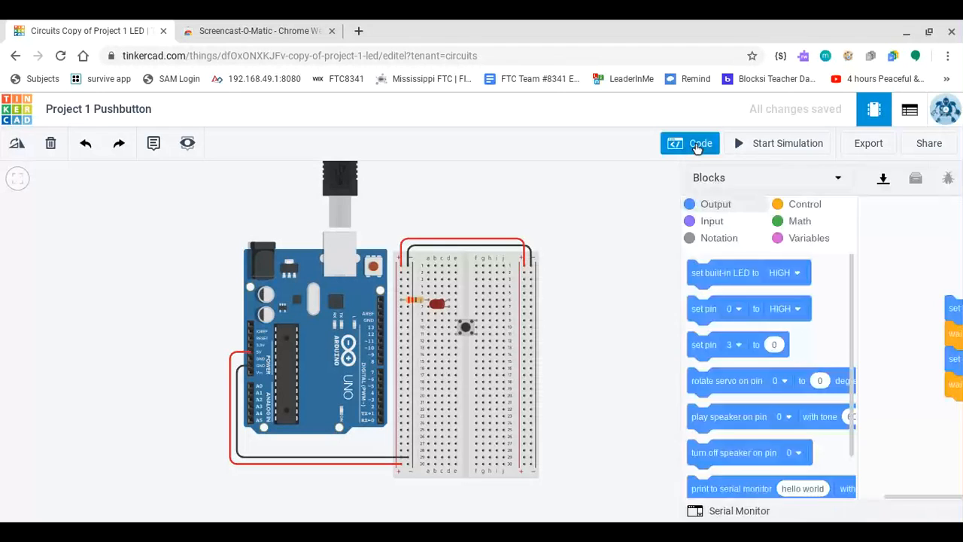
pyautogui.click(695, 177)
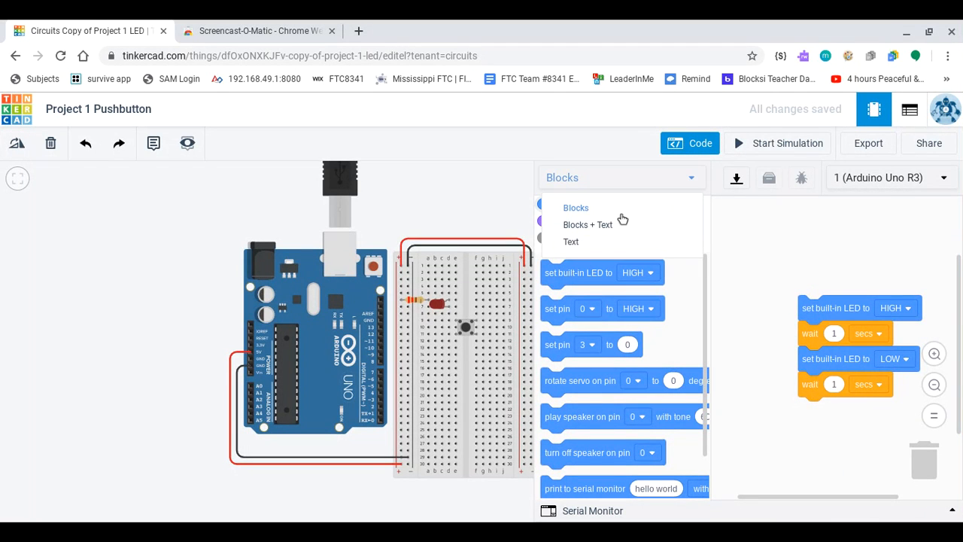
pyautogui.click(566, 146)
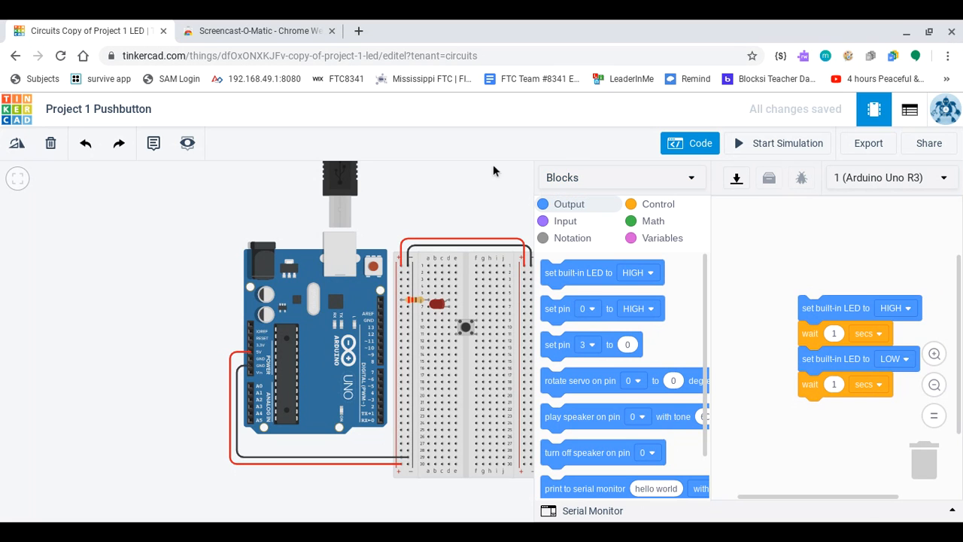
pyautogui.click(687, 151)
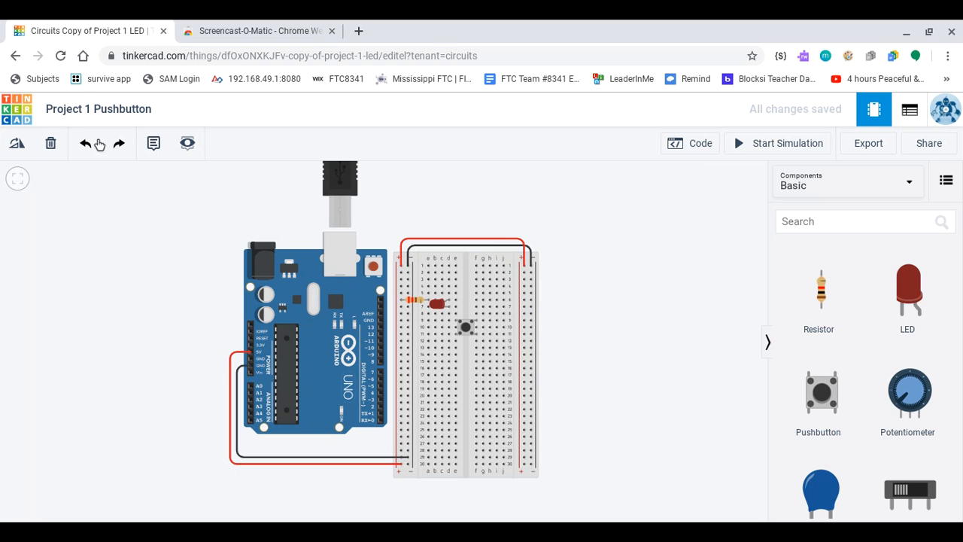
# Return to the circuits dashboard and open the Project 2 - Spaceship Interface circuit
pyautogui.click(22, 114)
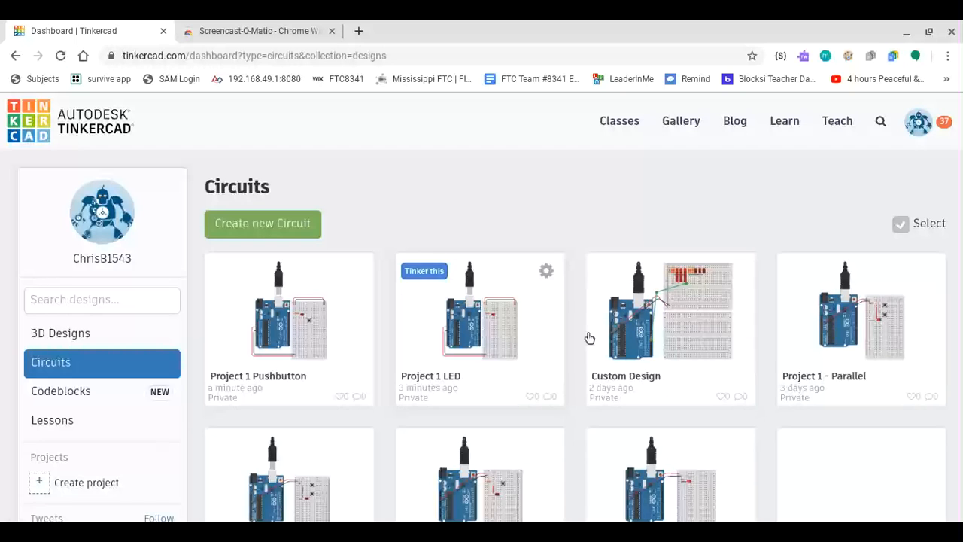
pyautogui.scroll(-3, 588, 338)
pyautogui.scroll(-1, 590, 337)
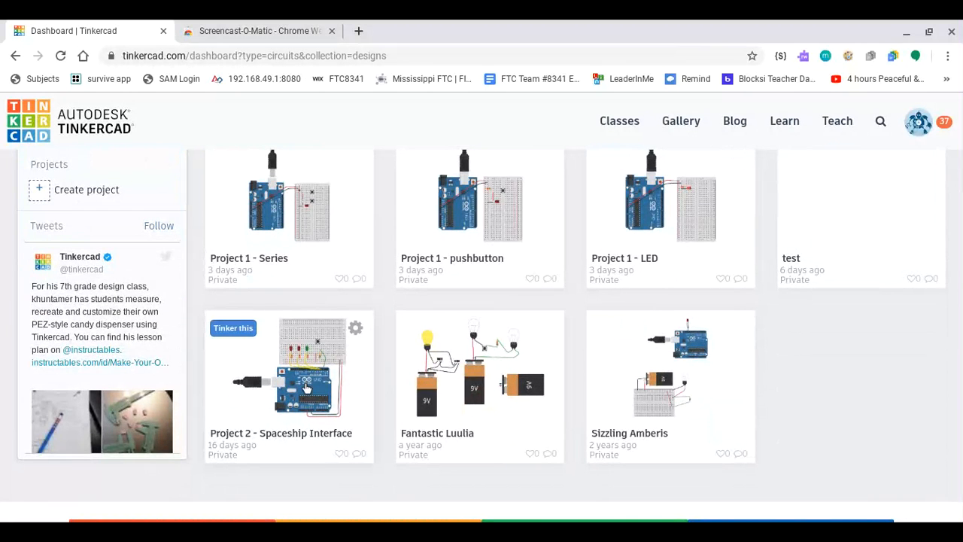
pyautogui.click(248, 329)
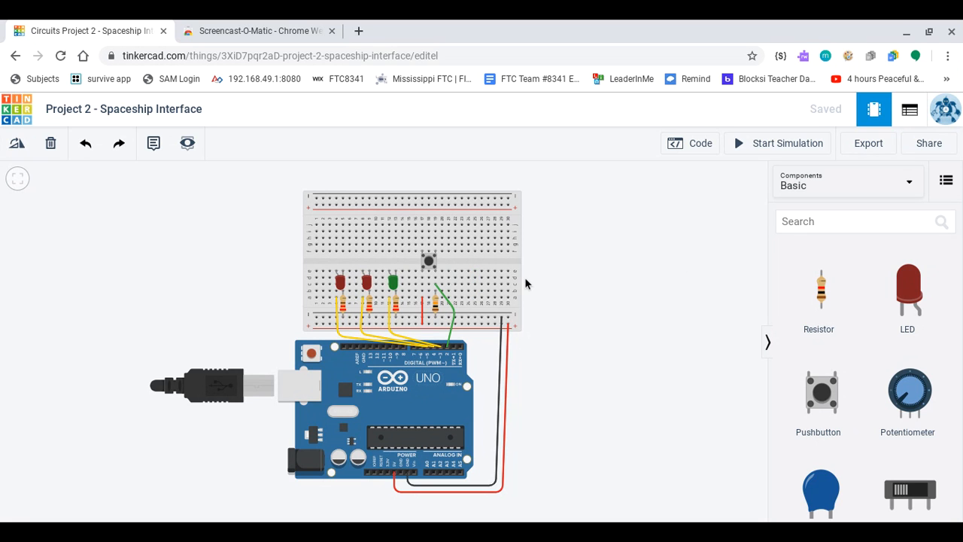
# Open the Spaceship Interface circuit's code, check the editing mode options, and read through the setup and loop functions
pyautogui.click(696, 150)
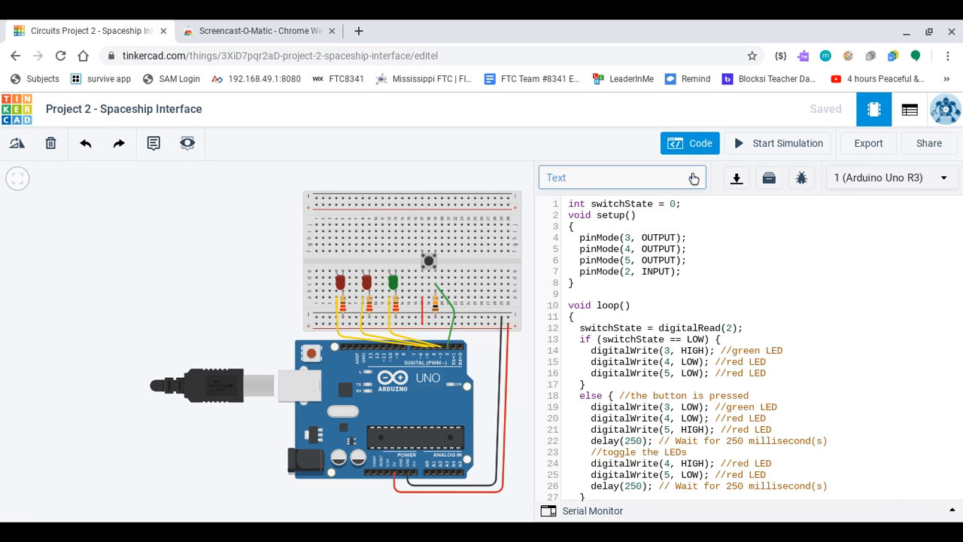
pyautogui.click(693, 178)
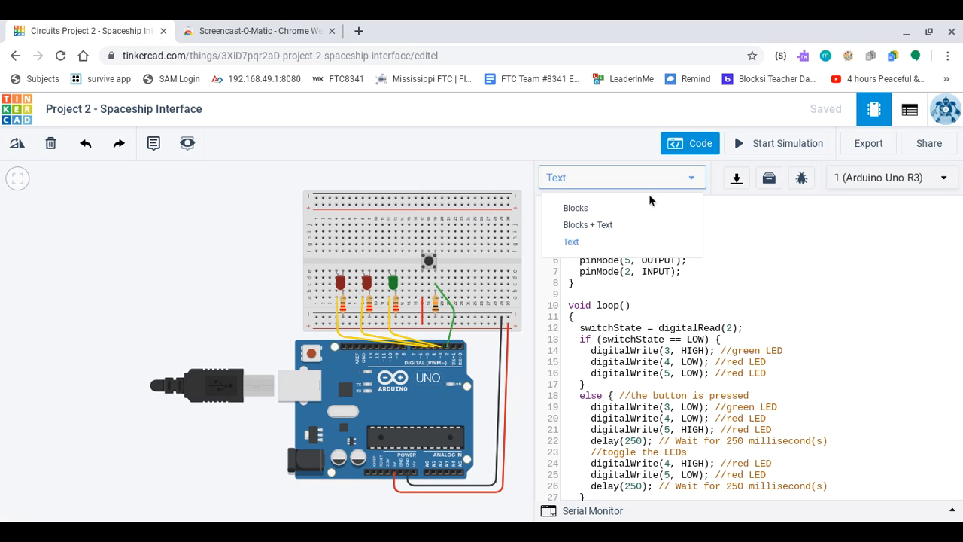
pyautogui.click(808, 253)
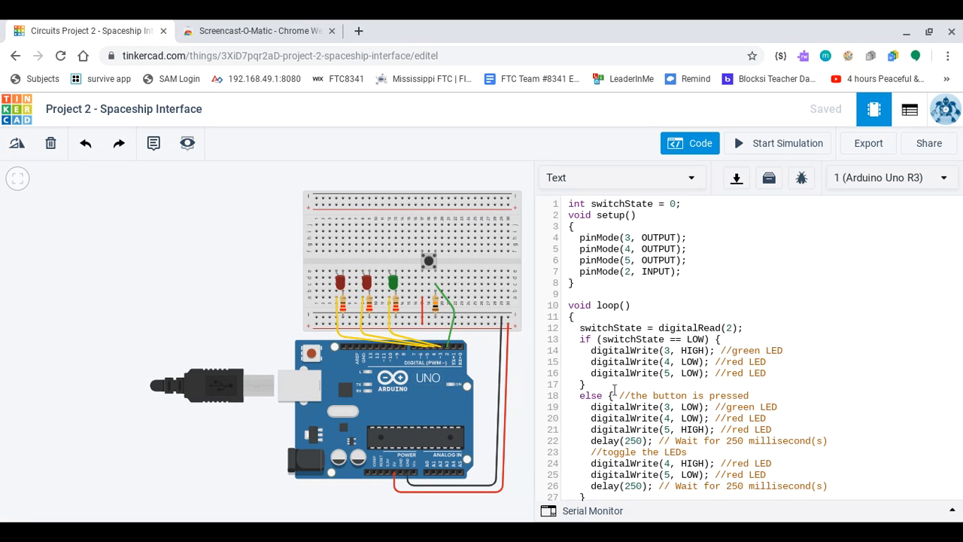
pyautogui.scroll(-1, 614, 390)
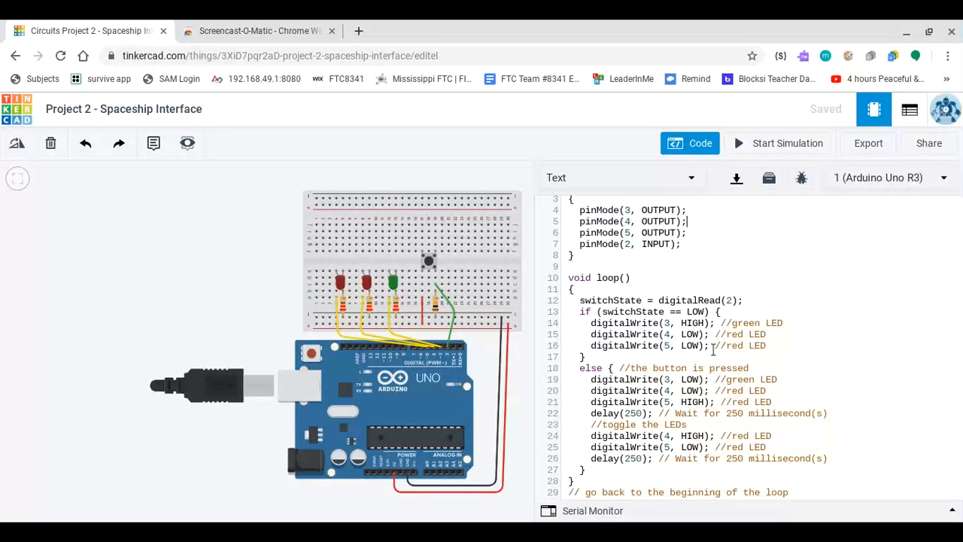
pyautogui.scroll(1, 712, 349)
pyautogui.scroll(-1, 712, 350)
pyautogui.scroll(1, 712, 349)
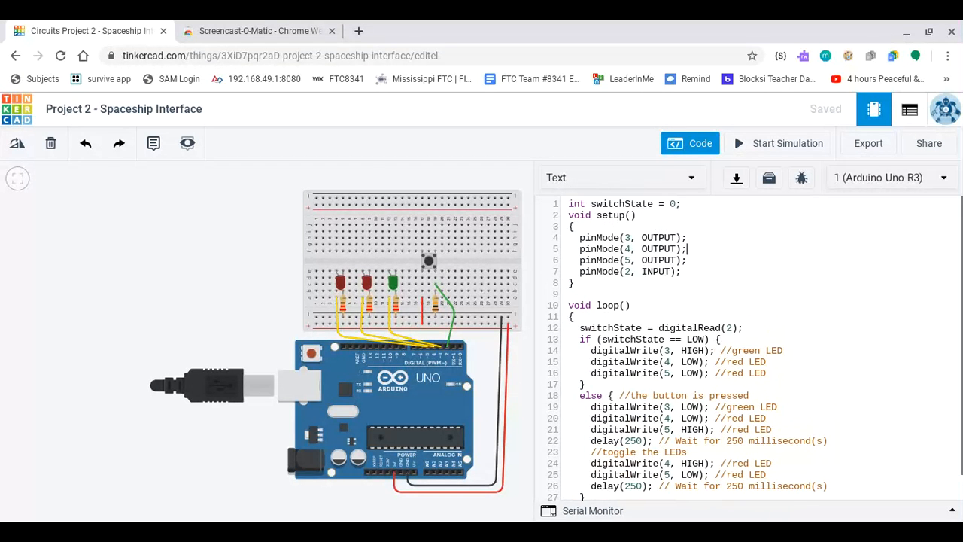
# Simulate the Spaceship Interface circuit and operate its pushbutton to check how the LEDs respond
pyautogui.click(760, 147)
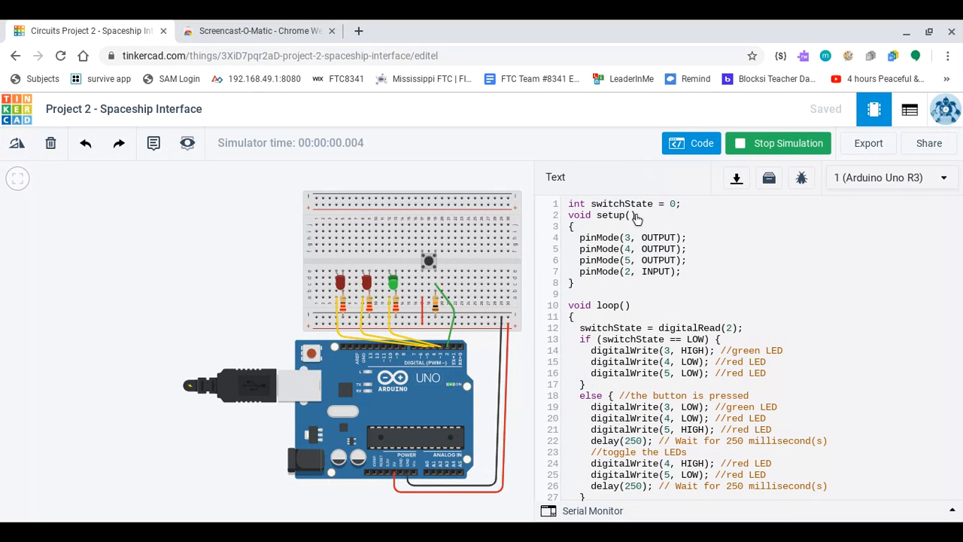
pyautogui.click(429, 263)
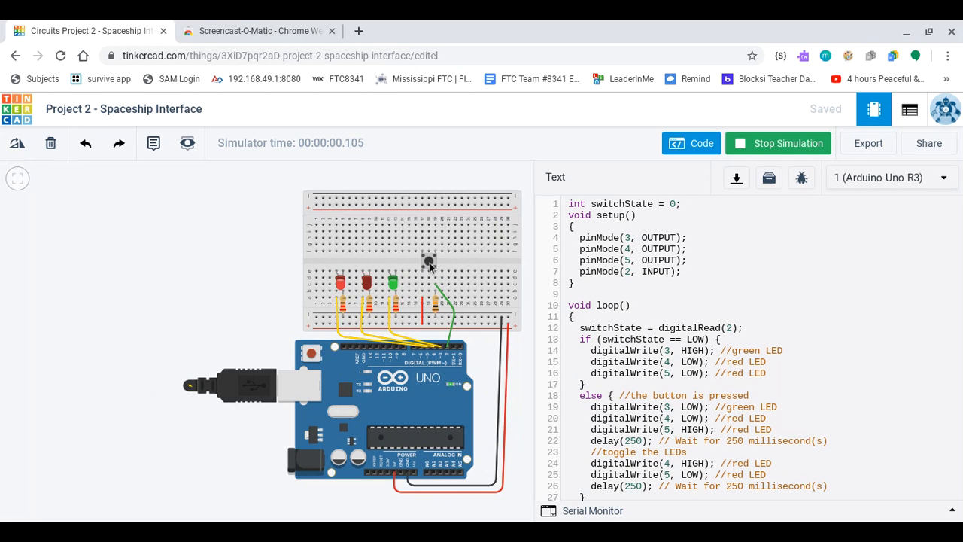